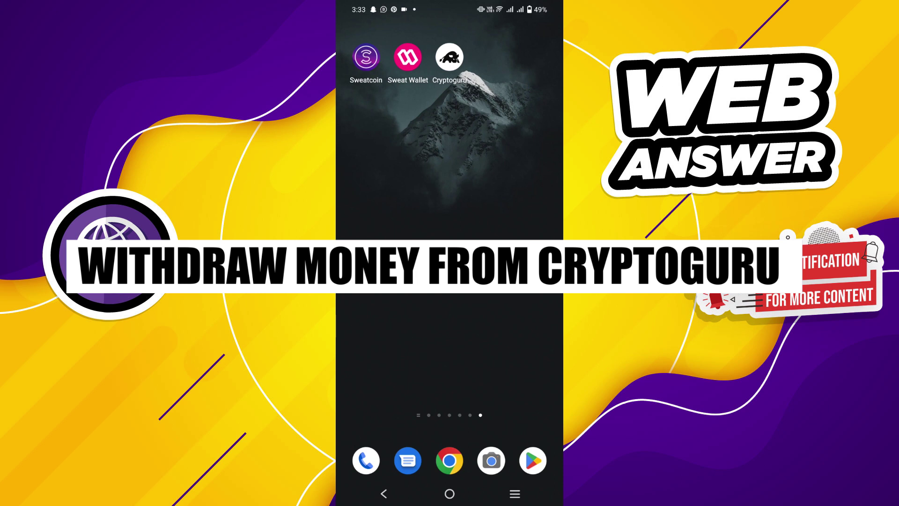
Launch CryptoGuru, view the Lobby's trade balance breakdown, then leave that page.
{"action": "left_click", "coordinate": [450, 57]}
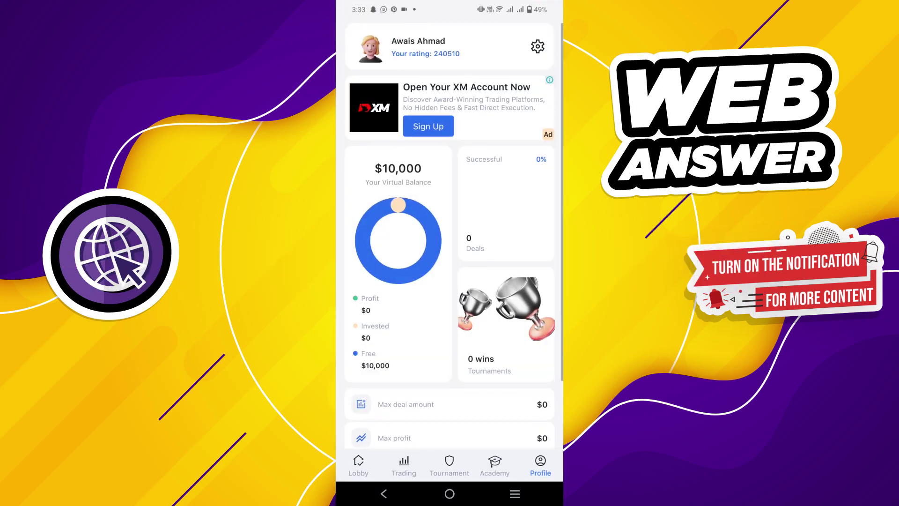
{"action": "left_click", "coordinate": [359, 466]}
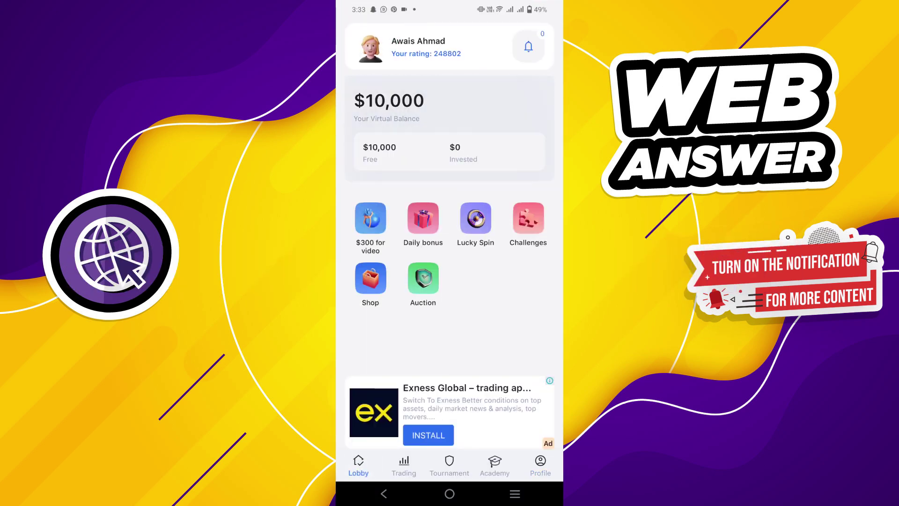
{"action": "left_click", "coordinate": [450, 126]}
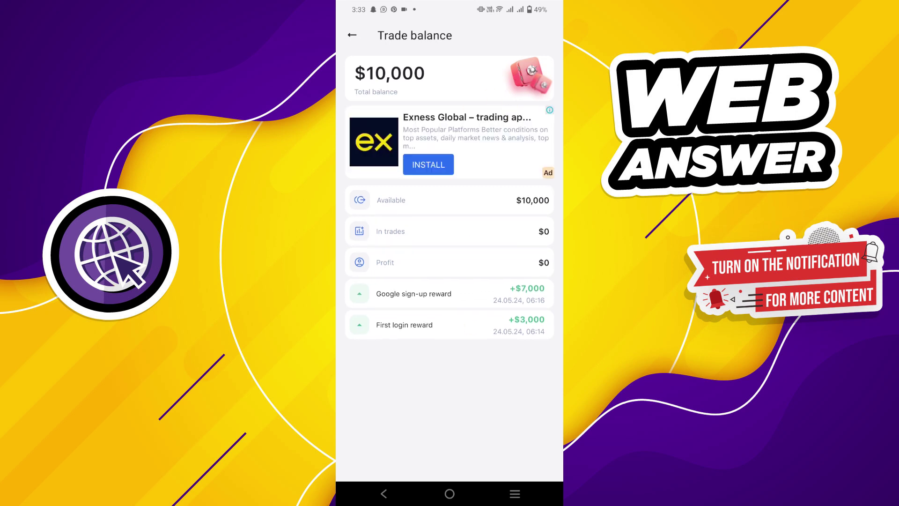
{"action": "left_click", "coordinate": [384, 493]}
Browse the Trading section's Orders, Trades and Portfolio tabs, then return to Market.
{"action": "left_click", "coordinate": [404, 465]}
{"action": "scroll", "coordinate": [450, 281], "scroll_direction": "down", "scroll_amount": 10}
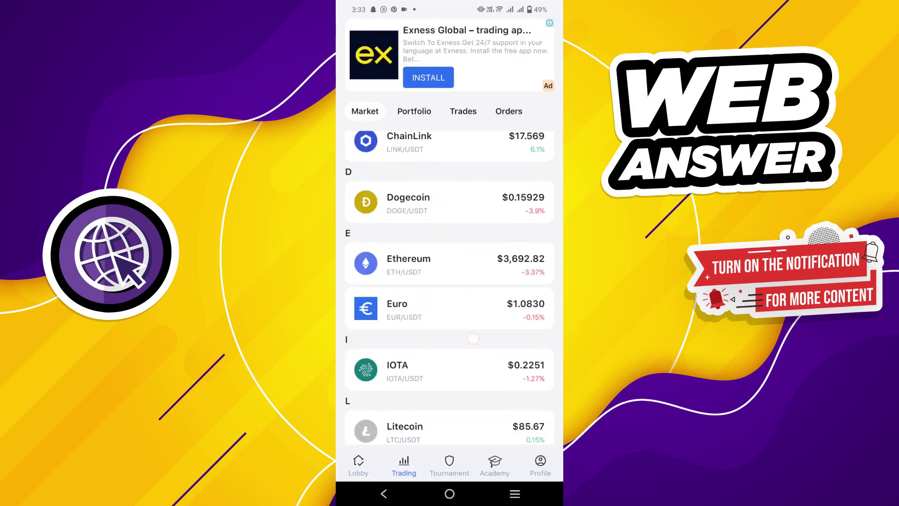
{"action": "scroll", "coordinate": [450, 282], "scroll_direction": "up", "scroll_amount": 10}
{"action": "left_click", "coordinate": [508, 112]}
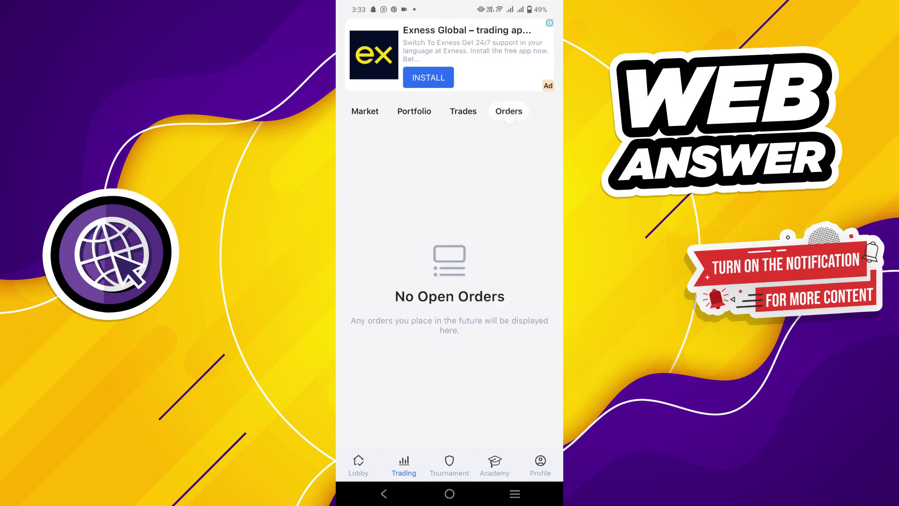
{"action": "left_click", "coordinate": [464, 111]}
{"action": "left_click", "coordinate": [414, 111]}
{"action": "left_click", "coordinate": [364, 110]}
View the Weekly Tournament page and Academy articles, then return to the tournament.
{"action": "left_click", "coordinate": [450, 465]}
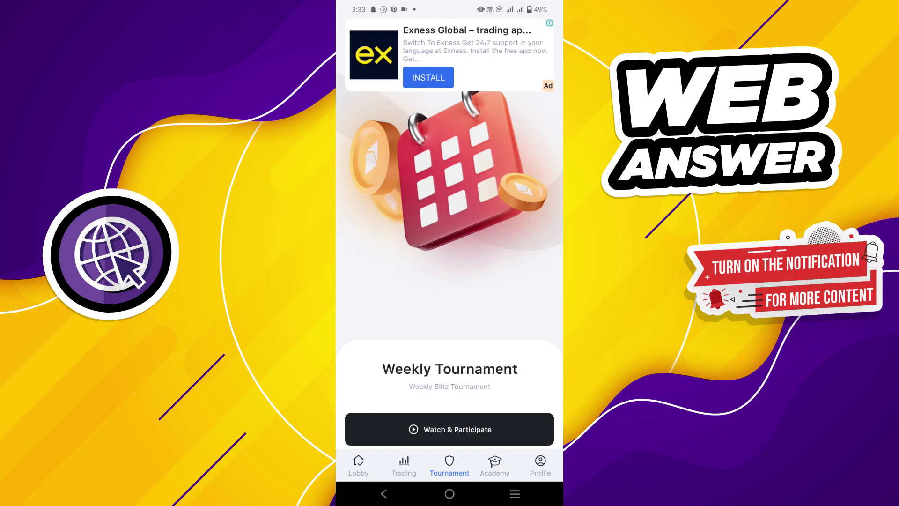
{"action": "left_click", "coordinate": [494, 466]}
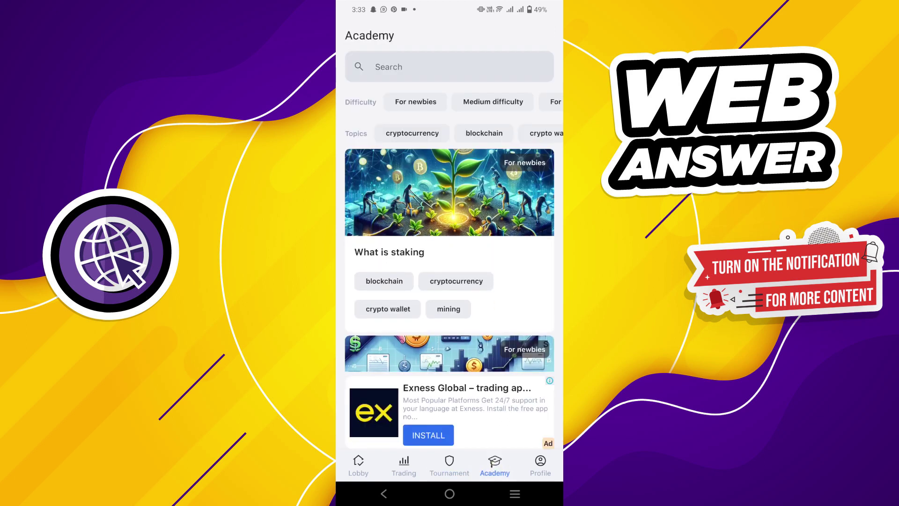
{"action": "scroll", "coordinate": [449, 260], "scroll_direction": "down", "scroll_amount": 5}
{"action": "left_click", "coordinate": [450, 465]}
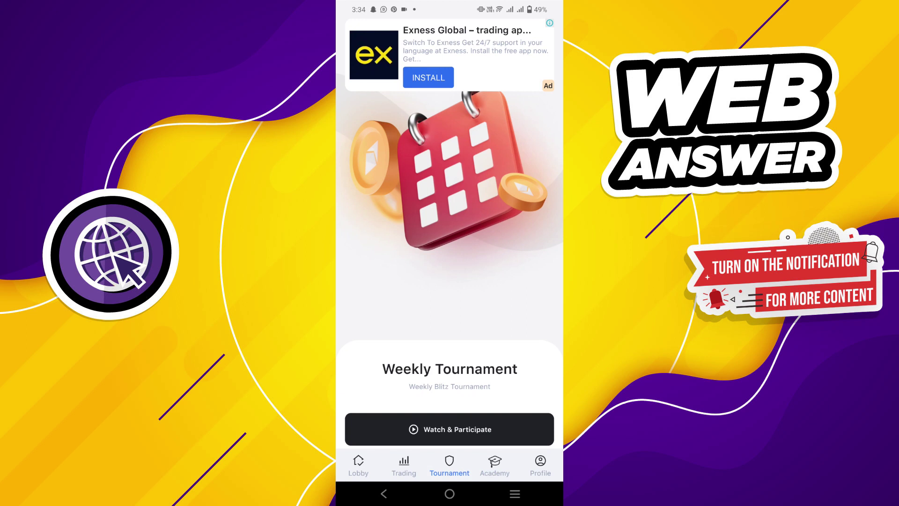
{"action": "left_click", "coordinate": [541, 465]}
{"action": "scroll", "coordinate": [449, 260], "scroll_direction": "down", "scroll_amount": 2}
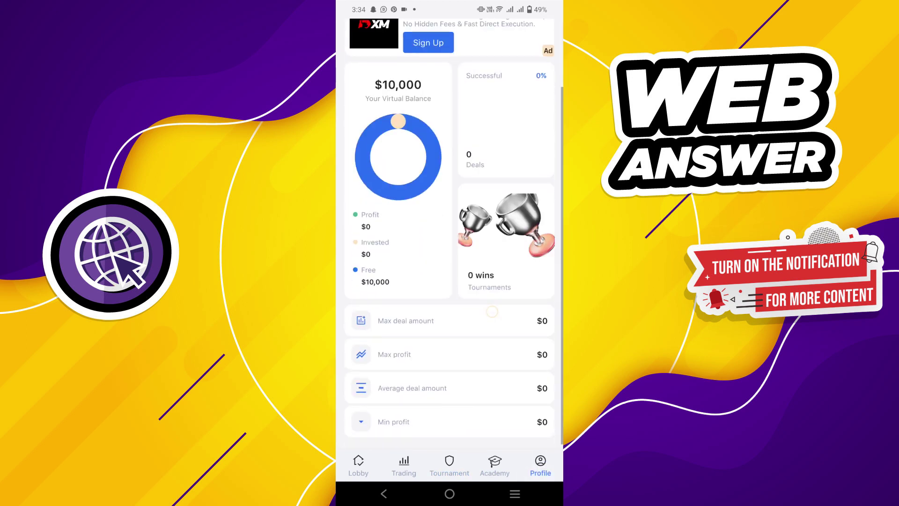
{"action": "scroll", "coordinate": [501, 307], "scroll_direction": "up", "scroll_amount": 1}
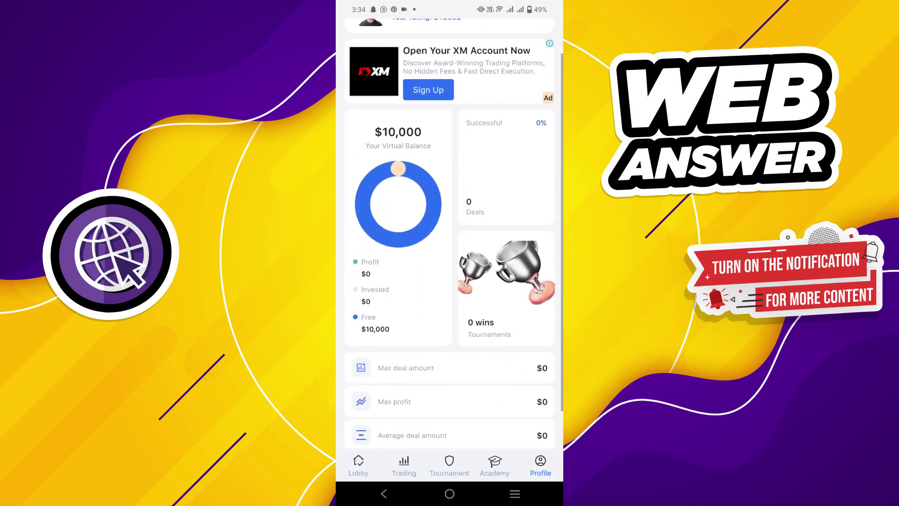
{"action": "scroll", "coordinate": [501, 307], "scroll_direction": "down", "scroll_amount": 1}
{"action": "scroll", "coordinate": [500, 307], "scroll_direction": "up", "scroll_amount": 2}
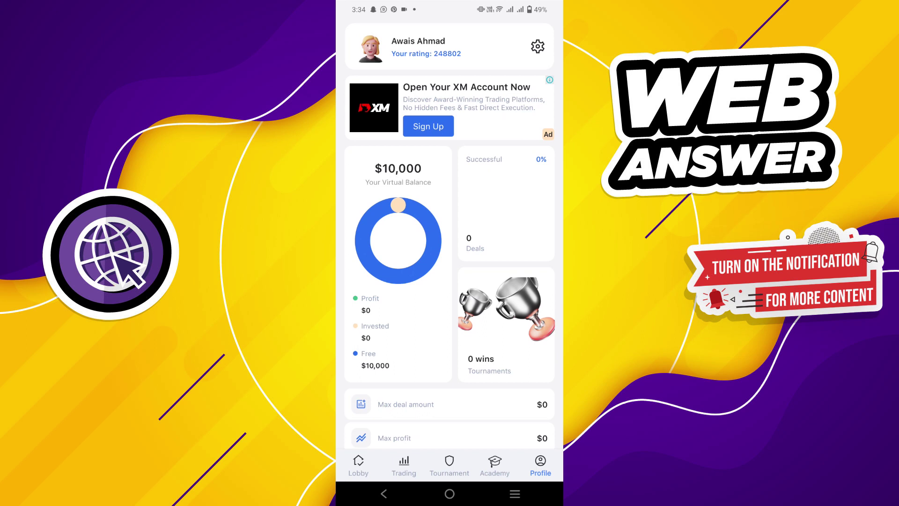
Go from the profile page to the Trading market coin list.
{"action": "left_click", "coordinate": [404, 465]}
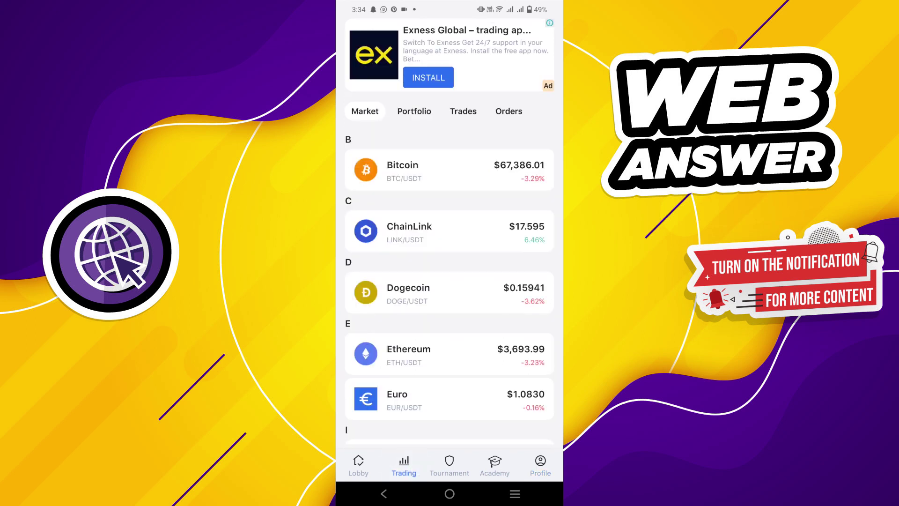
Open and close Bitcoin's trading page, dismiss the Olymp Trade ad, and open Lobby.
{"action": "left_click", "coordinate": [492, 171]}
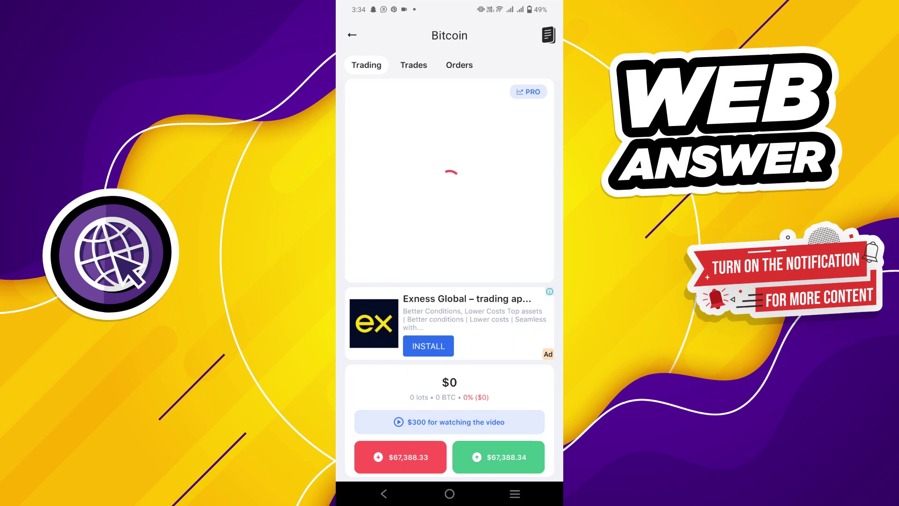
{"action": "left_click", "coordinate": [383, 493]}
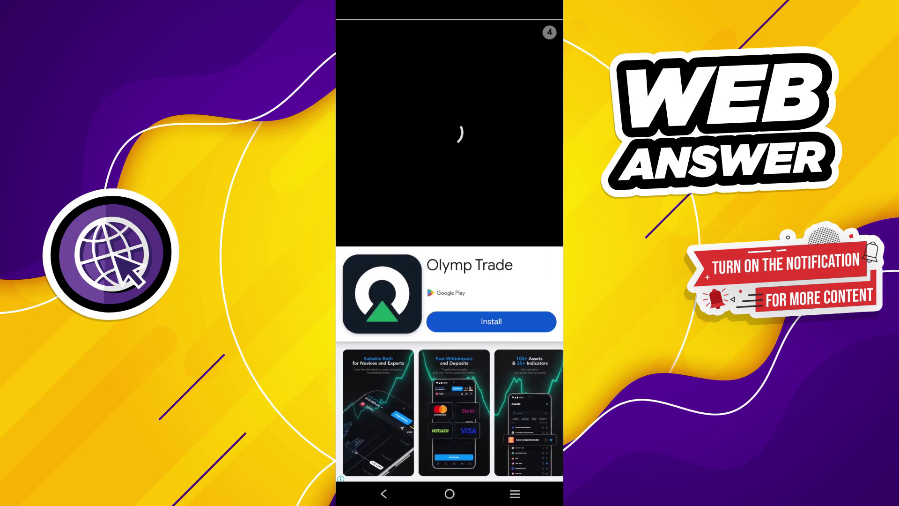
{"action": "left_click", "coordinate": [549, 32]}
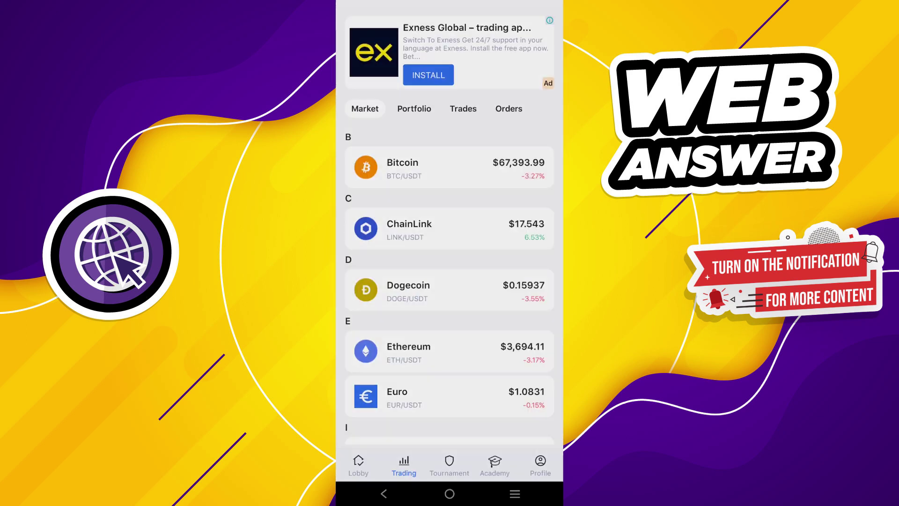
{"action": "left_click", "coordinate": [359, 465]}
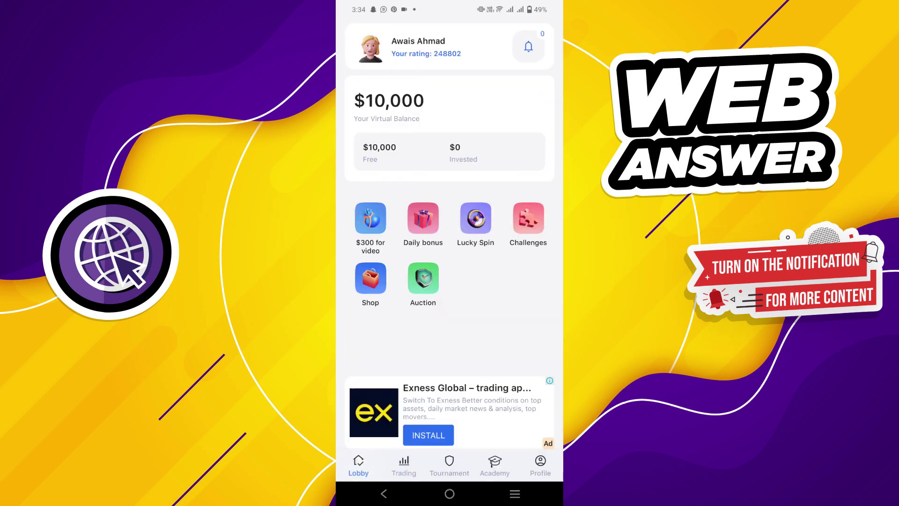
Leave CryptoGuru's Lobby for the Android home screen using the Home button.
{"action": "left_click", "coordinate": [450, 493]}
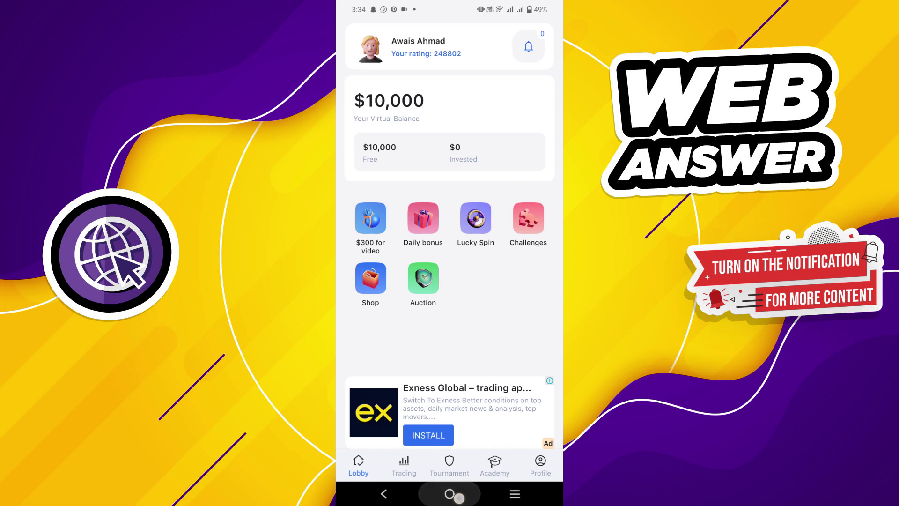